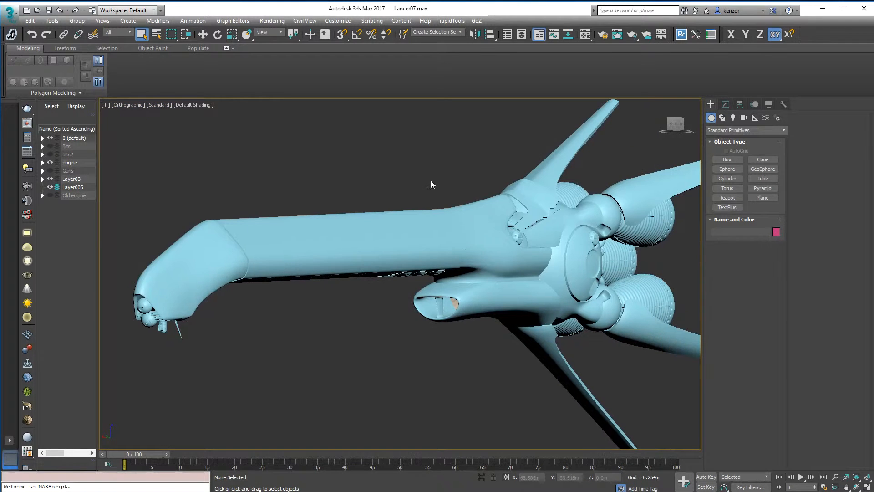
left_click(424, 218)
middle_click_drag(484, 228, 437, 255, "alt")
scroll(437, 255, "up", 5)
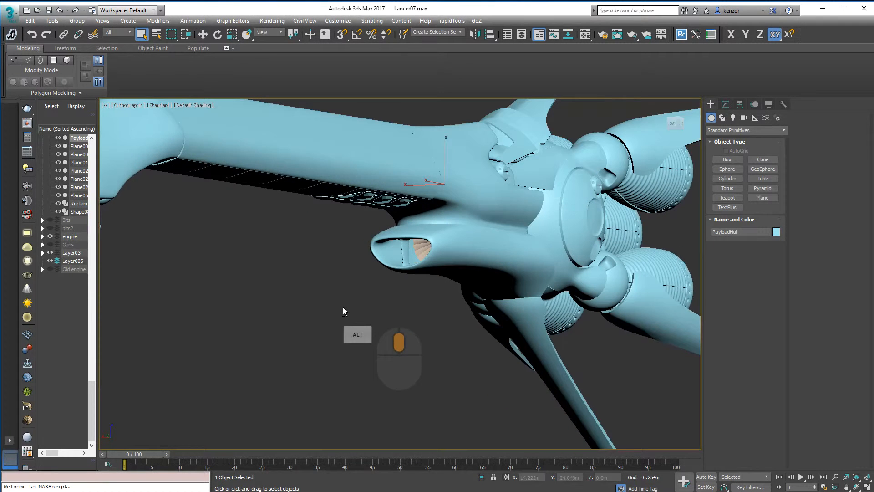
scroll(357, 305, "down", 2)
left_click(341, 332)
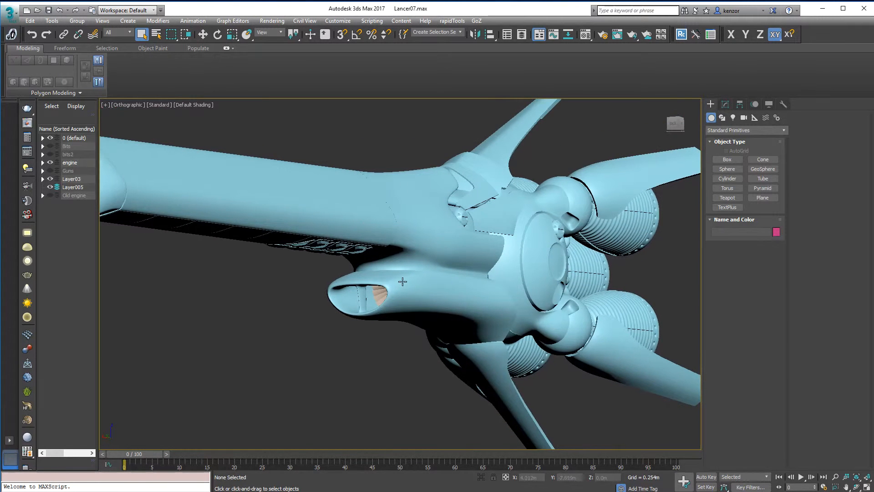
Isolate the lower side pod with the intake opening and display its modifier stack
left_click(403, 282)
scroll(414, 282, "up", 3)
left_click(481, 477)
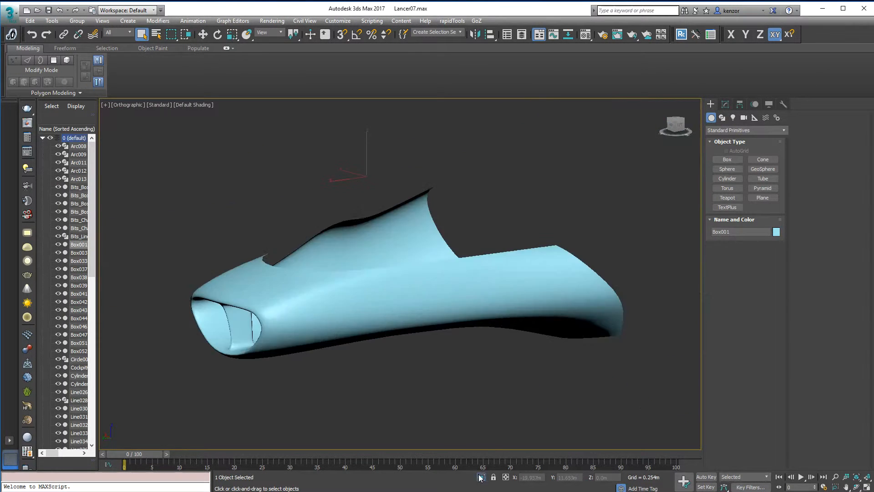
middle_click_drag(430, 310, 483, 292, "alt")
left_click(726, 104)
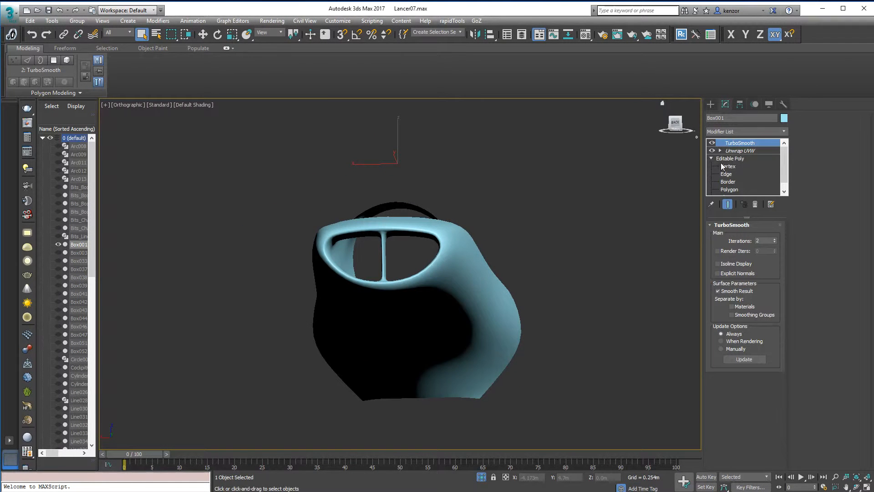
middle_click_drag(563, 235, 528, 222, "alt")
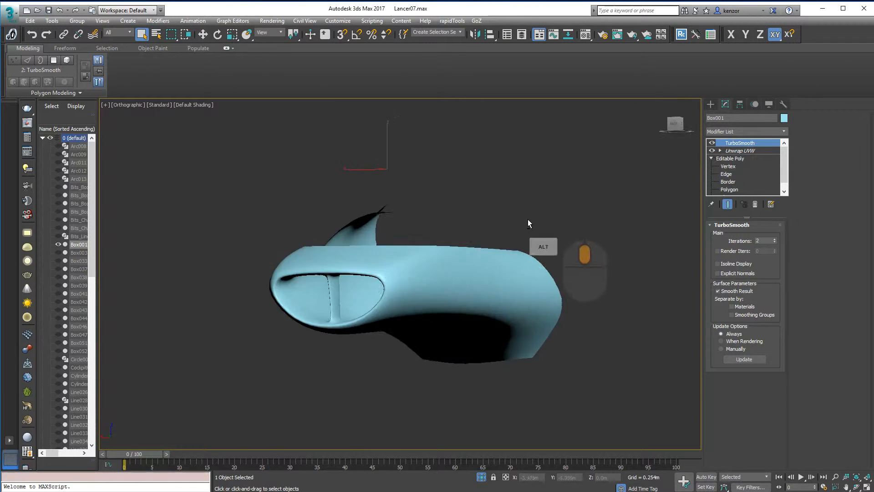
Switch off TurboSmooth on the intake pod and display it with Facets shading and edged faces
left_click(711, 143)
key("F4")
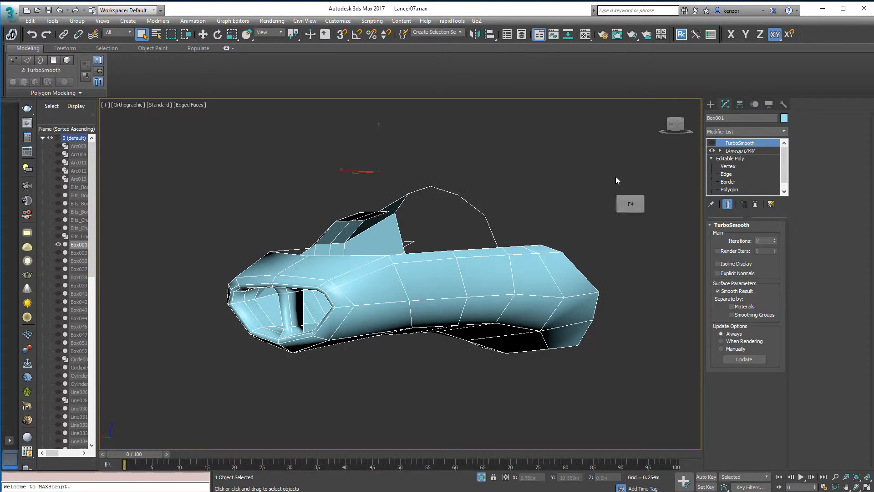
left_click(168, 105)
left_click(191, 105)
left_click(220, 124)
Compare the intake pod's mesh with TurboSmooth off and on, leaving the modifier enabled
mouse_move(482, 186)
middle_mouse_down("alt")
mouse_move(506, 181)
mouse_move(520, 155)
mouse_move(554, 179)
mouse_move(545, 190)
mouse_move(559, 165)
mouse_move(567, 178)
mouse_move(545, 171)
mouse_move(549, 151)
mouse_move(541, 175)
mouse_move(560, 185)
mouse_move(553, 192)
mouse_move(292, 299)
mouse_move(312, 277)
mouse_move(299, 274)
mouse_move(305, 279)
mouse_move(369, 234)
mouse_move(519, 187)
mouse_move(416, 190)
mouse_move(478, 188)
mouse_move(497, 161)
middle_mouse_up("alt")
left_click(711, 142)
left_click(711, 143)
left_click(711, 143)
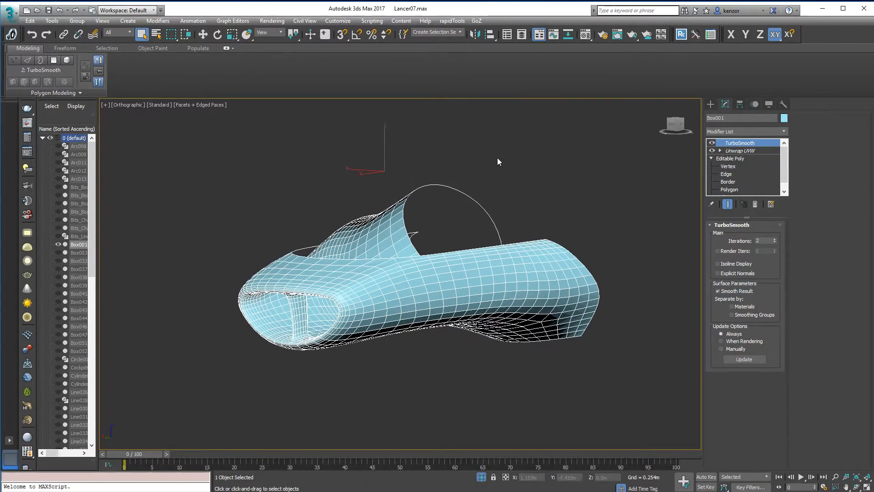
middle_click_drag(497, 157, 476, 171, "alt")
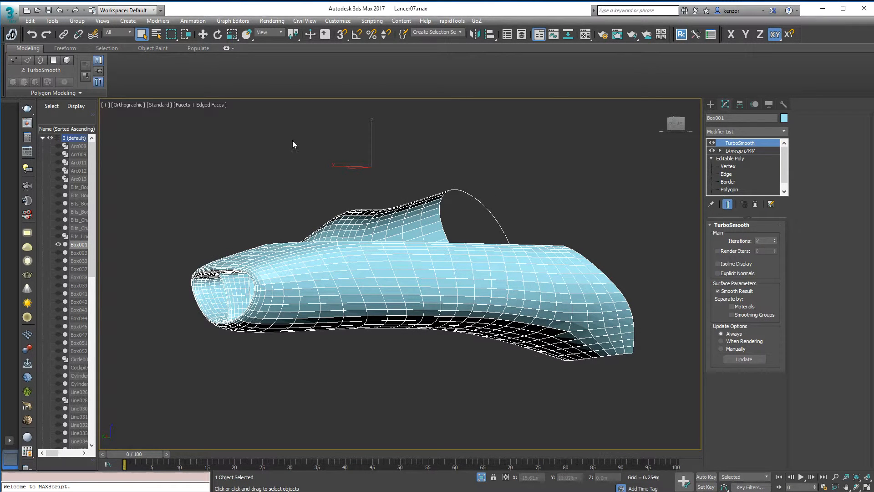
Exit isolation to show the whole spaceship and turn off the edged faces display
left_click(164, 105)
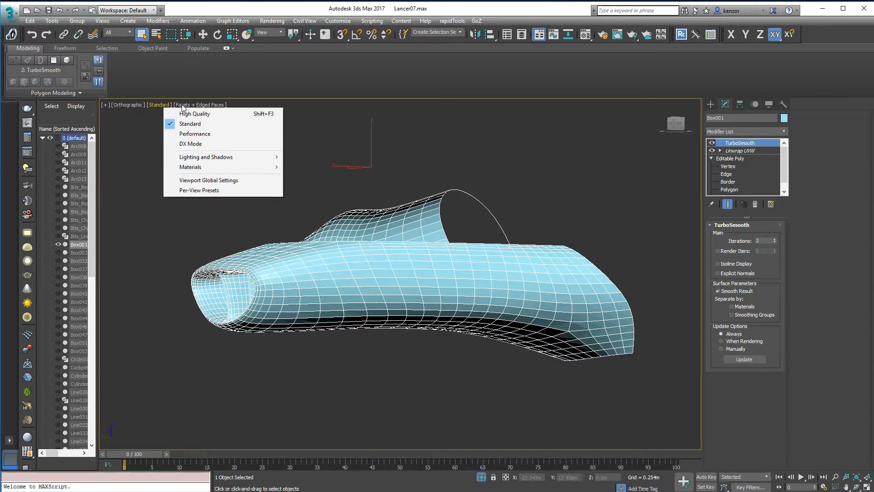
left_click(481, 480)
middle_click_drag(481, 294, 457, 335, "ctrl+alt")
middle_click_drag(456, 336, 475, 330, "alt")
middle_click_drag(475, 329, 498, 317)
key("F4")
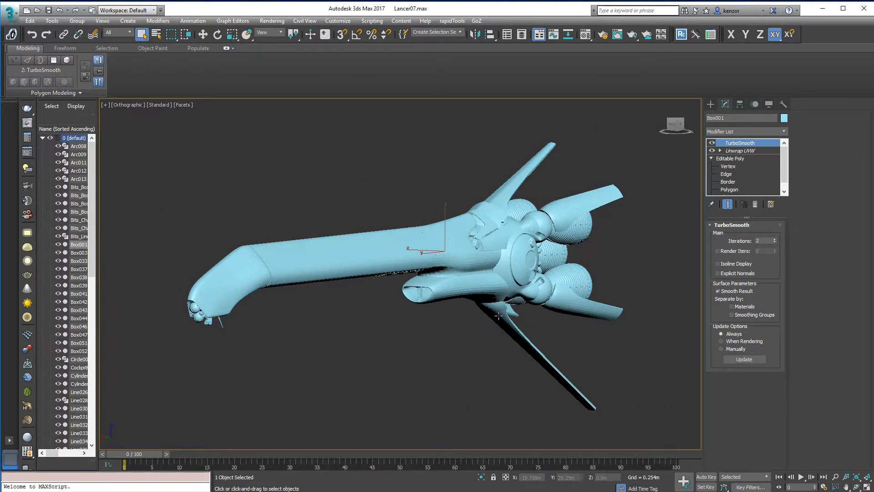
Select the spaceship's upper fin and isolate it
scroll(451, 234, "up", 5)
left_click(540, 171)
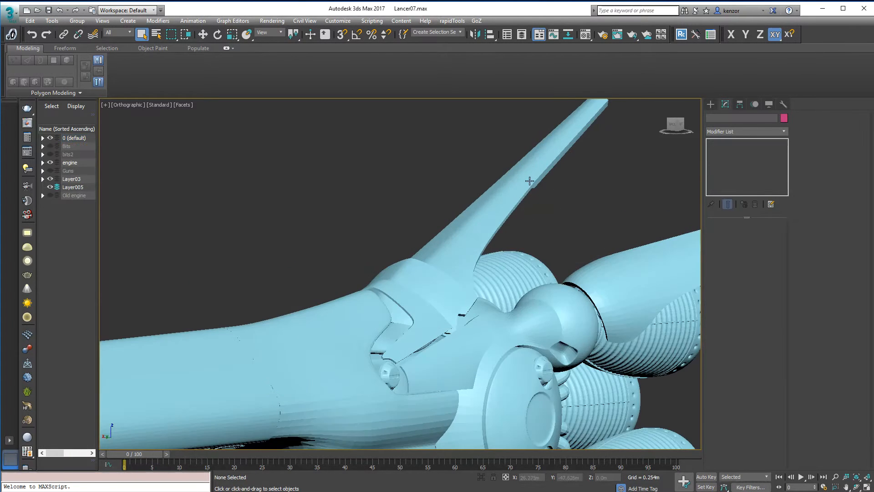
middle_click_drag(526, 182, 466, 206, "alt")
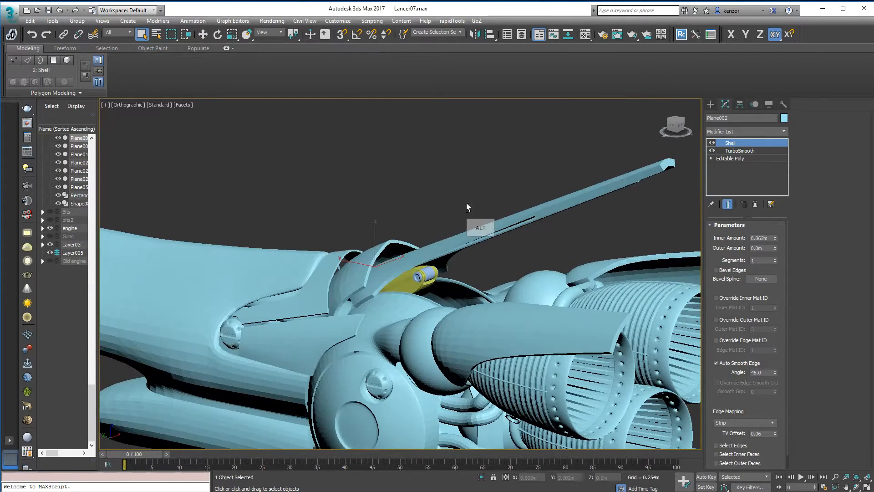
left_click(481, 477)
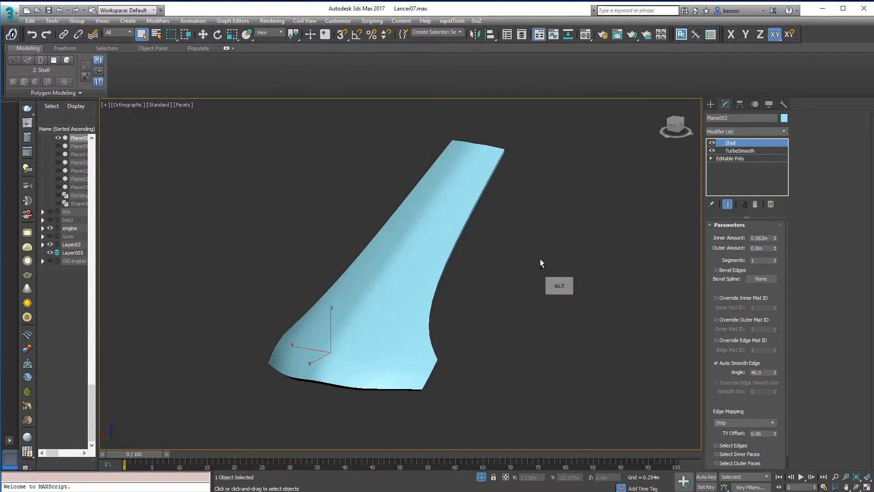
Toggle the fin's TurboSmooth and Shell modifiers to compare its shape, leaving both enabled
left_click(712, 150)
middle_click_drag(537, 192, 482, 212, "alt")
left_click(711, 142)
left_click(711, 151)
left_click(711, 143)
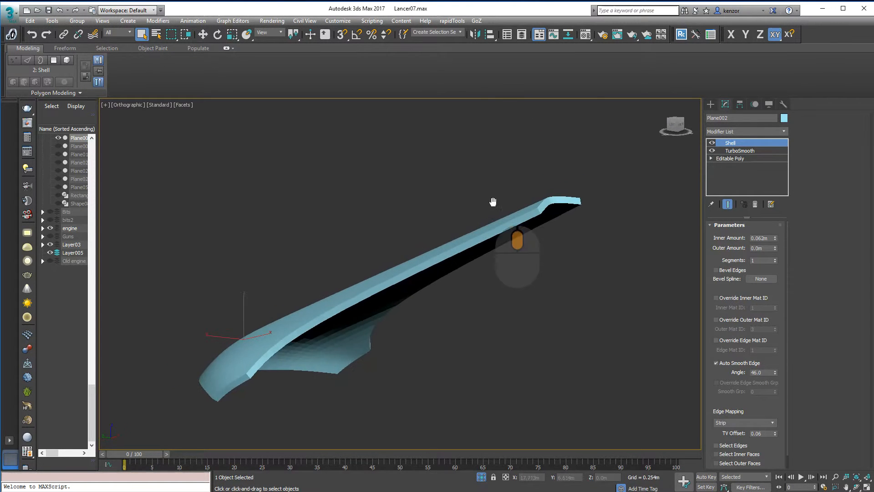
scroll(526, 200, "up", 4)
middle_click_drag(577, 186, 615, 182, "alt")
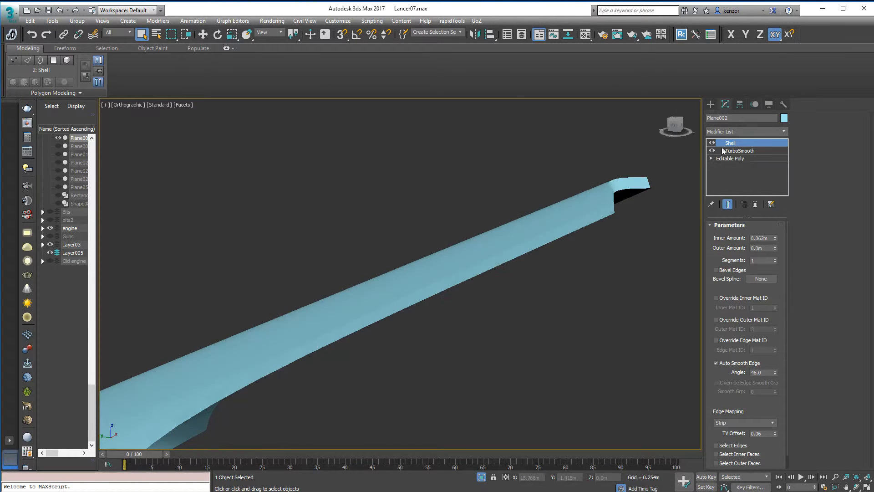
Move the fin's Shell modifier beneath TurboSmooth and raise the TurboSmooth iterations
left_click_drag(735, 143, 735, 155)
middle_click_drag(613, 164, 576, 204, "alt")
left_click(740, 143)
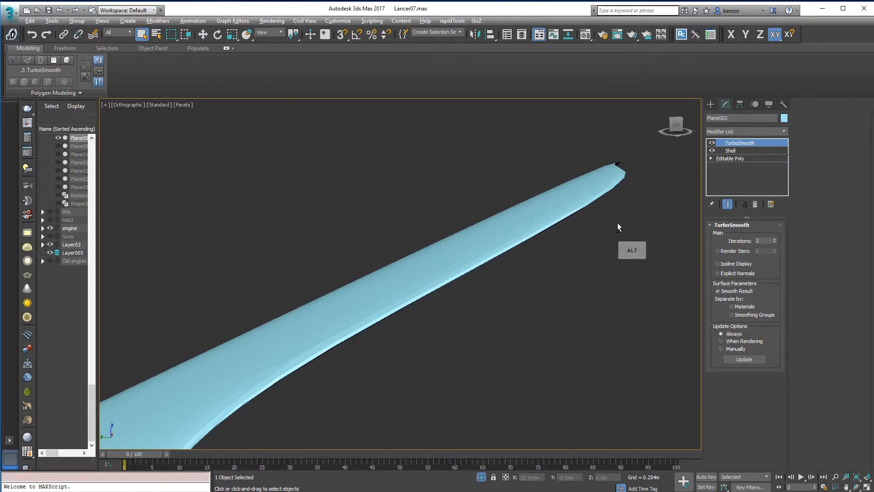
middle_click_drag(590, 237, 761, 217, "alt")
left_click(774, 239)
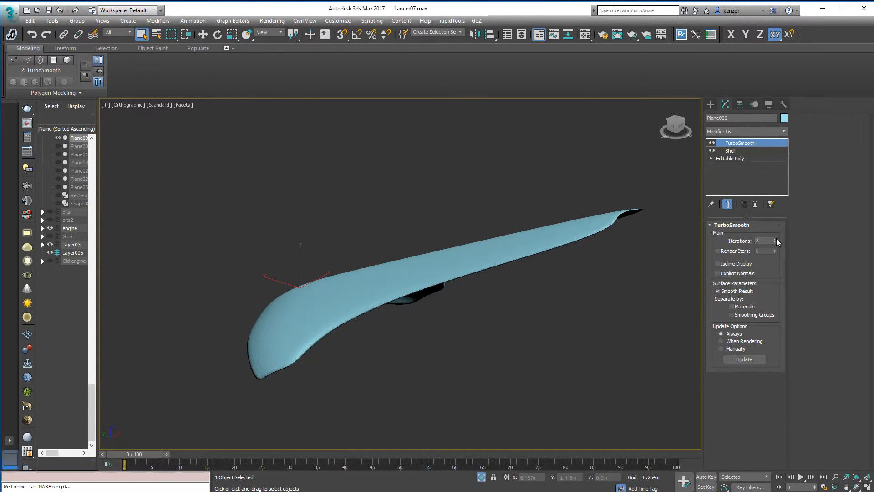
left_click(775, 239)
middle_click_drag(594, 236, 586, 268, "alt")
left_click(581, 271)
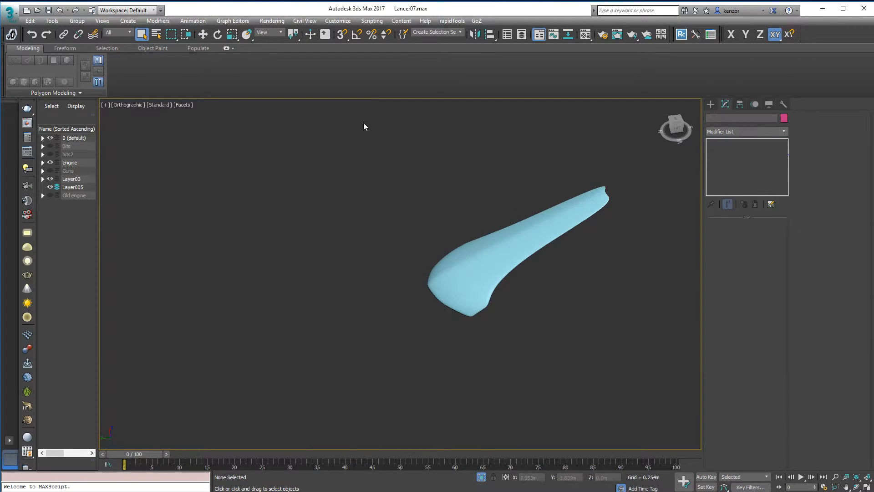
Reset to a new empty scene without saving the changes to Lancer07.max
left_click(18, 20)
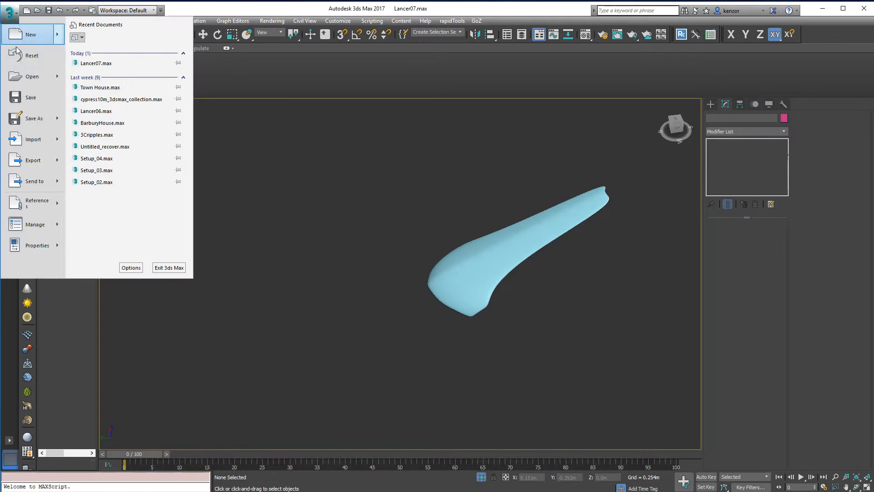
left_click(21, 56)
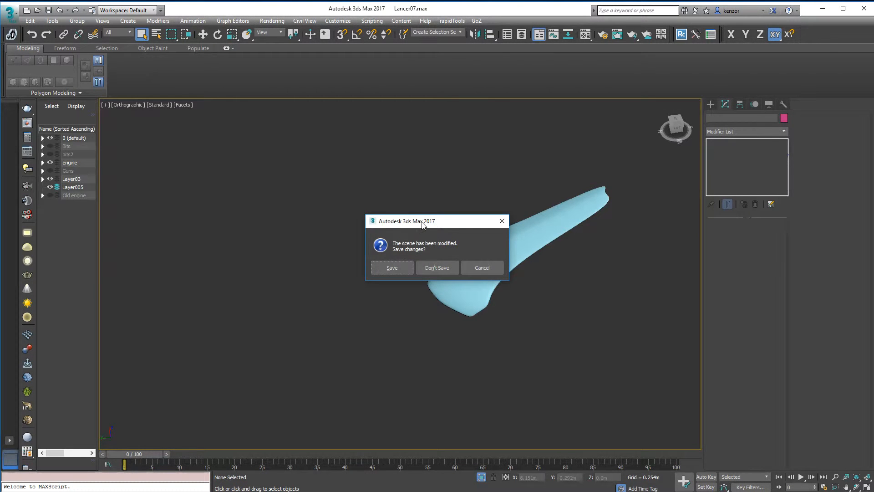
left_click(437, 270)
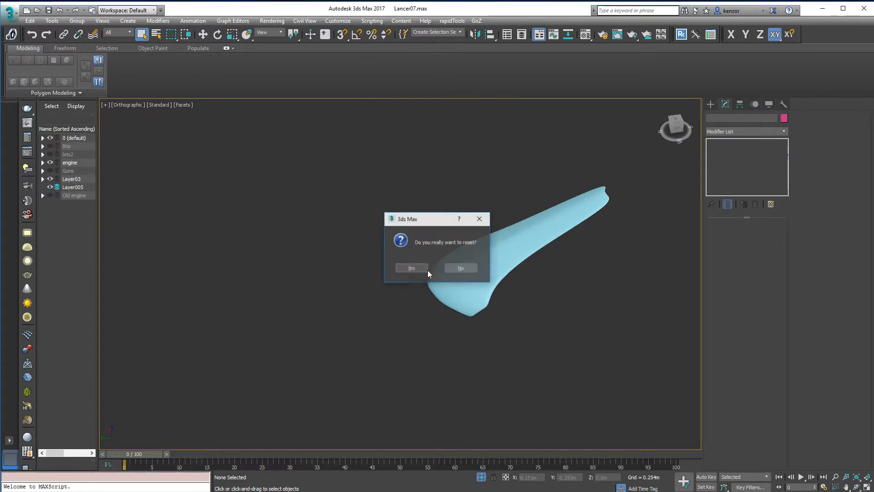
left_click(415, 269)
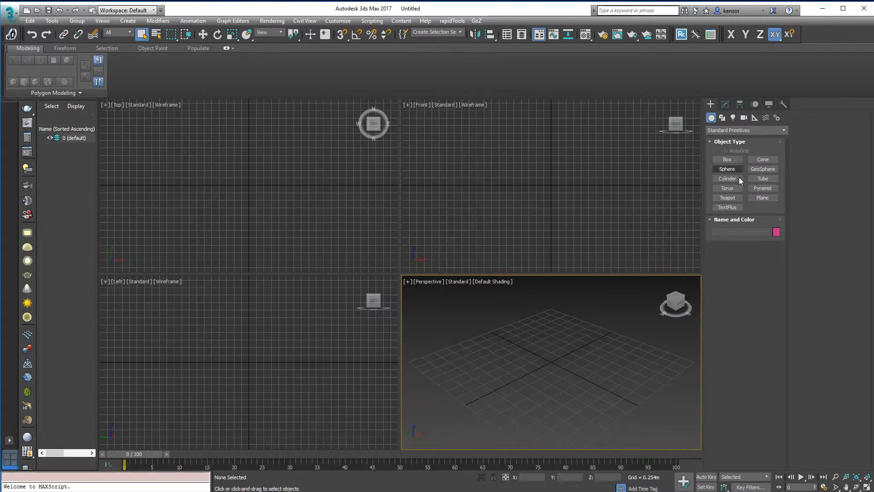
Create a plane about 1.37 m long and 2.51 m wide and place it at the world origin (0, 0, 0)
left_click(762, 198)
left_click_drag(510, 353, 639, 352)
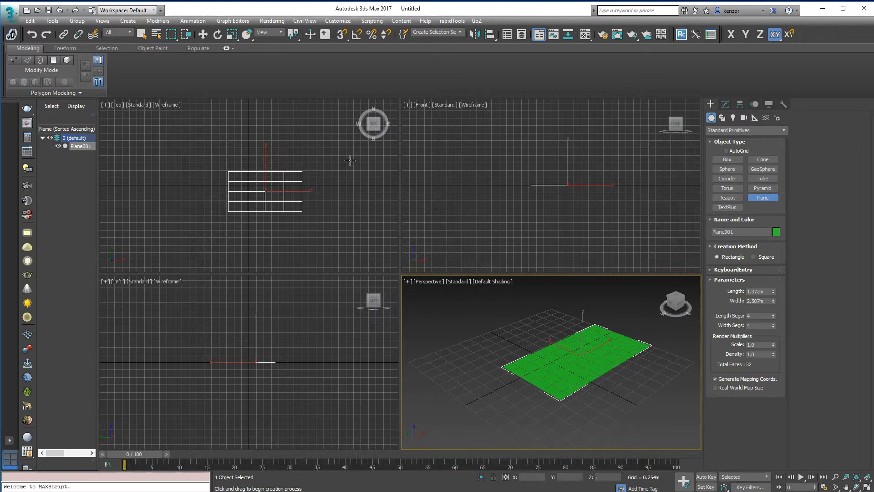
left_click(204, 34)
right_click(205, 36)
left_click_drag(570, 139, 502, 121)
type("0")
key("Tab")
type("0")
key("Tab")
type("0")
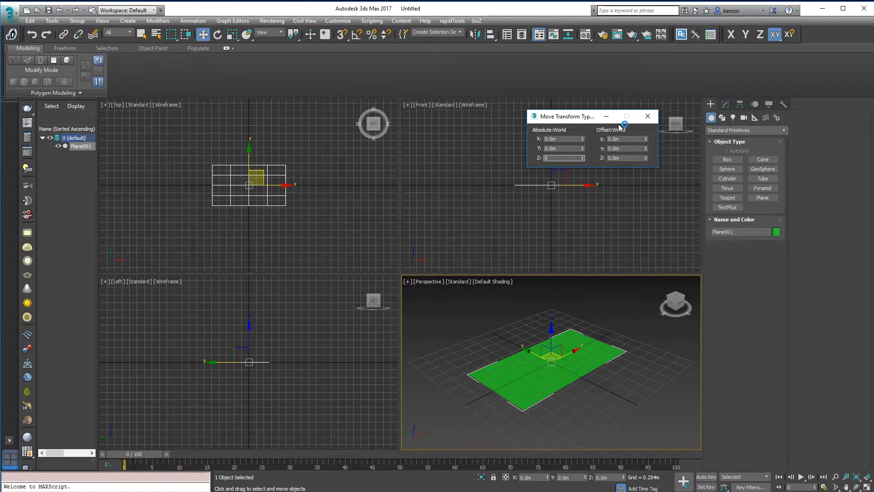
left_click(647, 120)
left_click(620, 310)
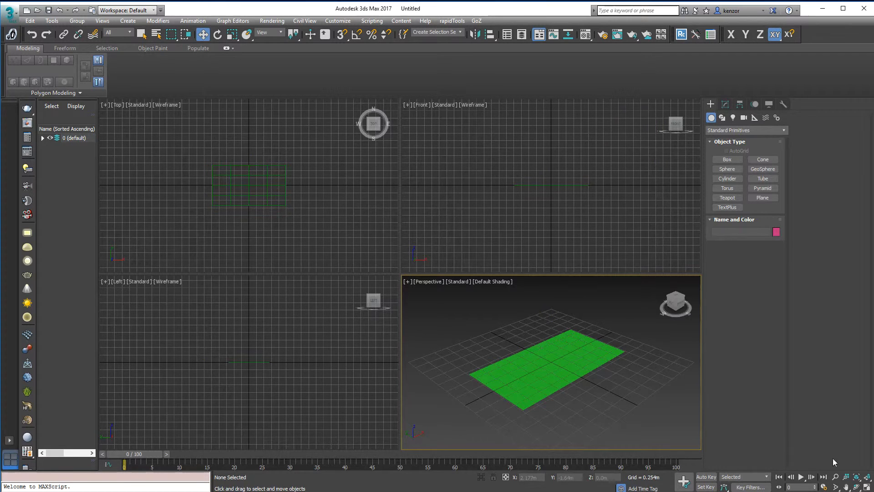
Maximize the perspective view, set the plane's length and width segments to 1, and convert it to Editable Poly
key("alt+w")
middle_click_drag(592, 282, 569, 304, "alt")
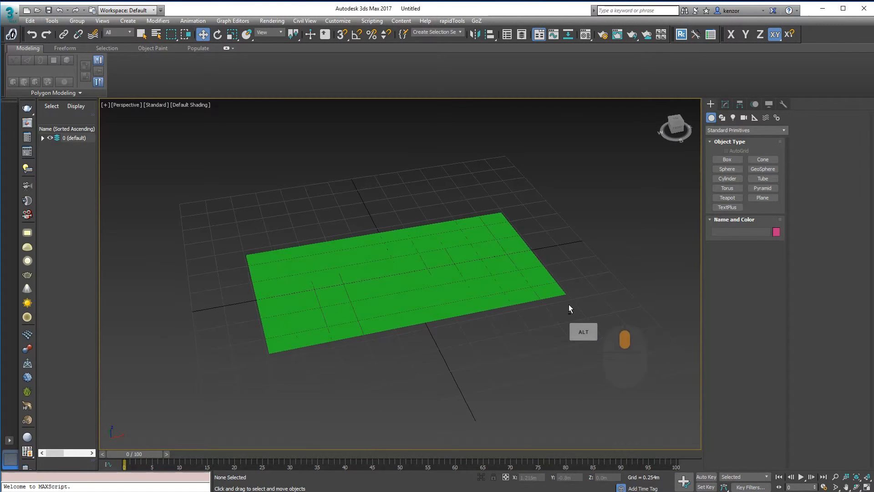
middle_click_drag(583, 261, 626, 254)
left_click(725, 105)
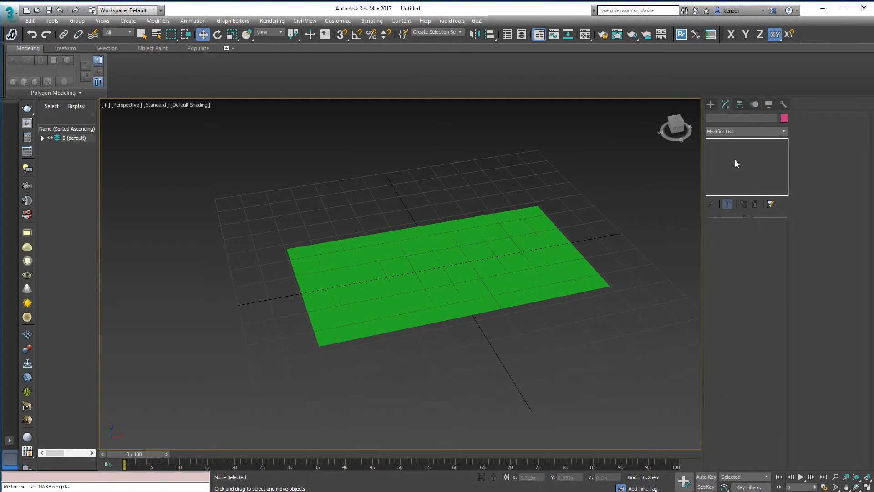
left_click(553, 245)
left_click_drag(773, 263, 776, 298)
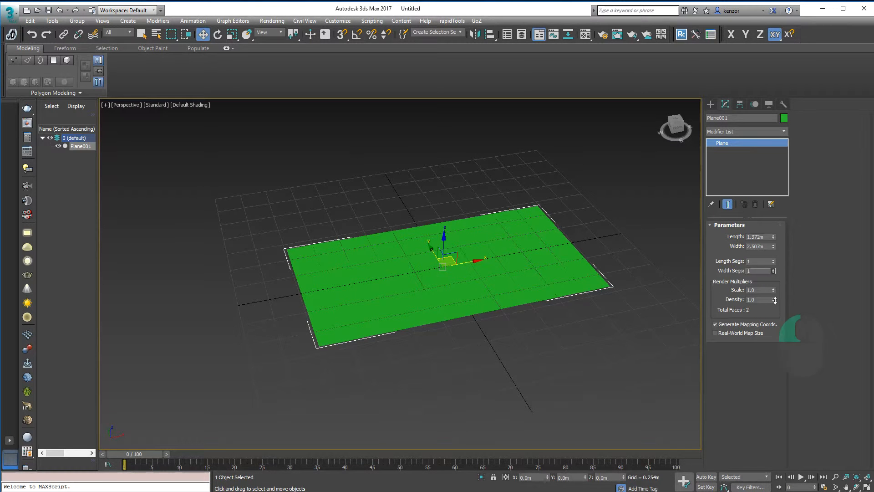
right_click(742, 144)
left_click(774, 211)
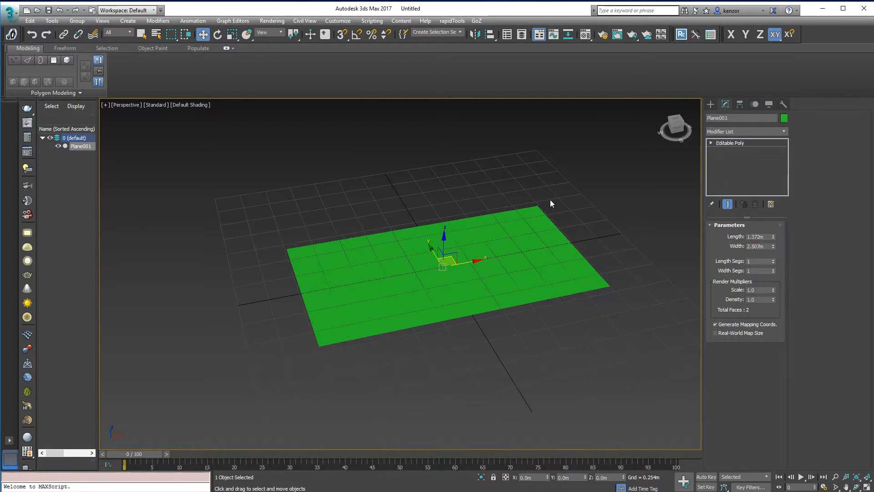
Add a Swift Loop edge across the middle of the plane's width and show edged faces
middle_click_drag(571, 190, 588, 162, "alt")
key("F3")
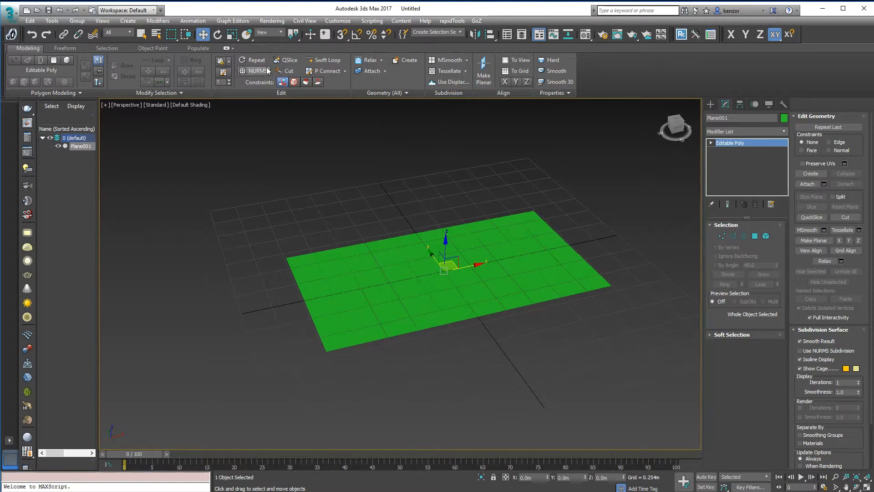
left_click(325, 61)
left_click(437, 264)
mouse_move(439, 194)
middle_mouse_down("alt")
mouse_move(434, 182)
mouse_move(438, 192)
mouse_move(474, 193)
middle_mouse_up("alt")
key("F4")
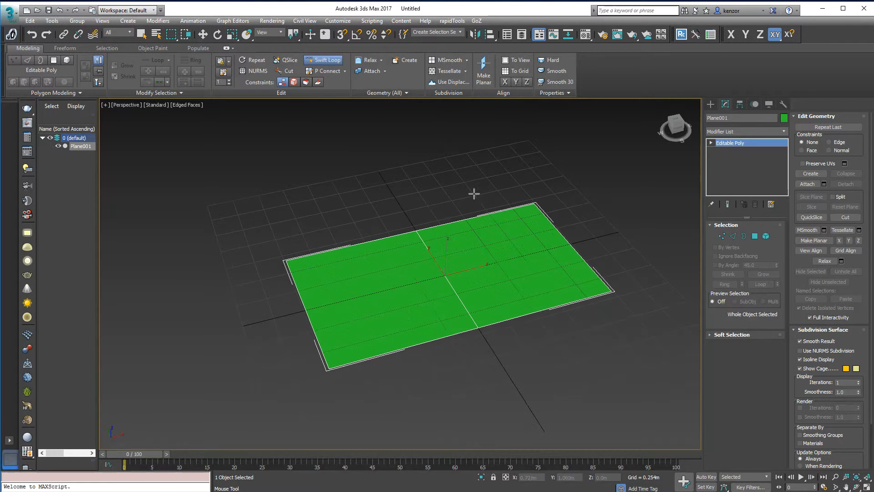
Add a TurboSmooth modifier to the plane and switch its effect off to compare the subdivision
left_click(784, 133)
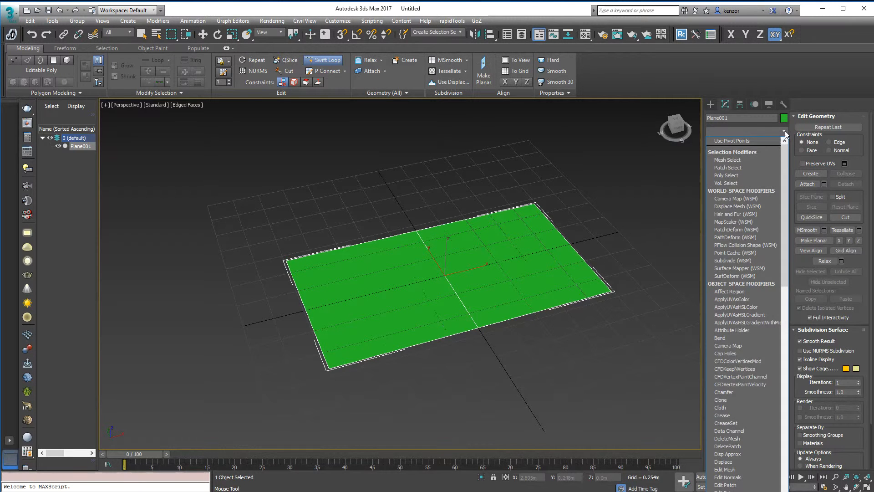
key("t")
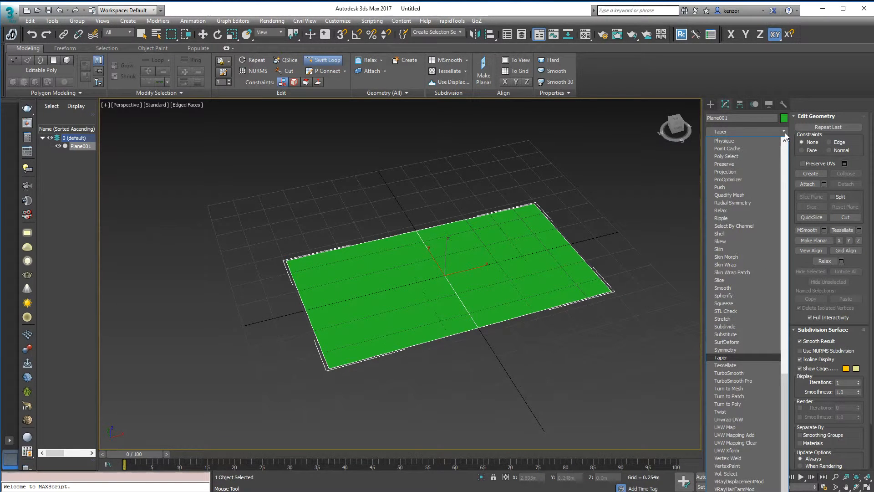
left_click(740, 373)
key("w")
middle_click_drag(584, 173, 593, 173, "alt")
scroll(487, 196, "up", 4)
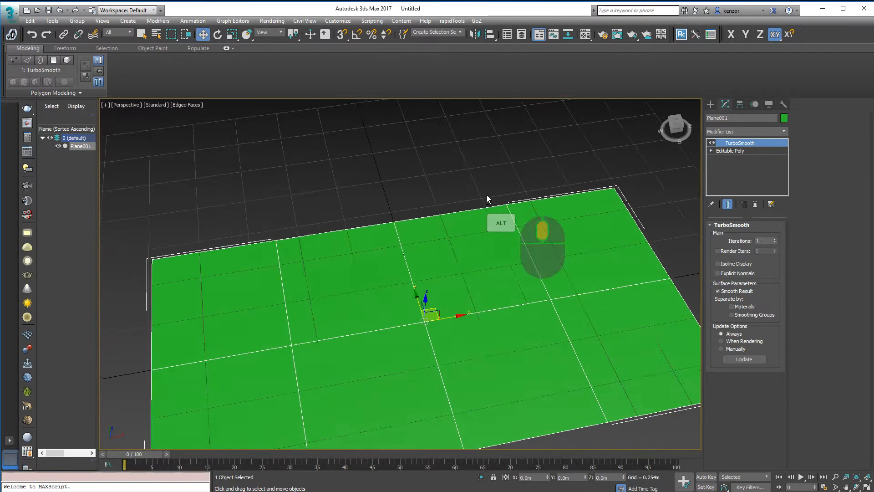
left_click(711, 143)
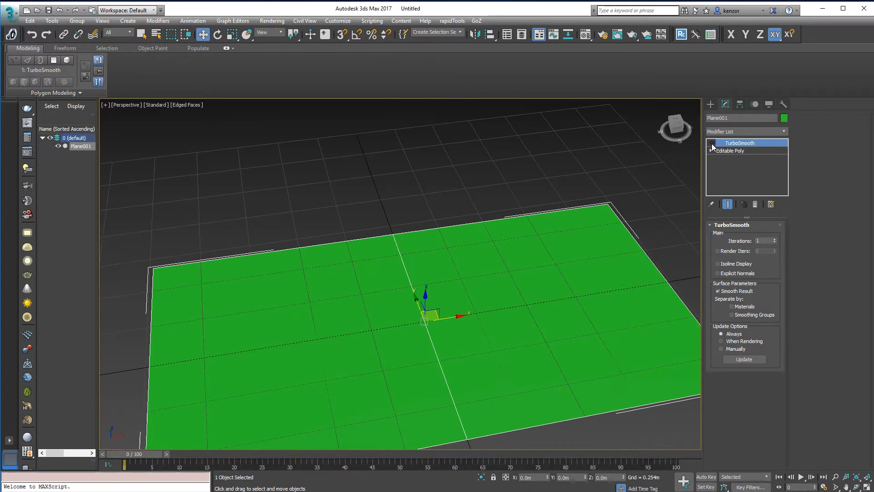
Switch the plane's TurboSmooth effect back on and inspect the subdivided mesh from another angle
scroll(552, 179, "down", 3)
mouse_move(596, 168)
middle_mouse_down()
mouse_move(581, 176)
mouse_move(583, 167)
middle_mouse_up()
left_click(711, 144)
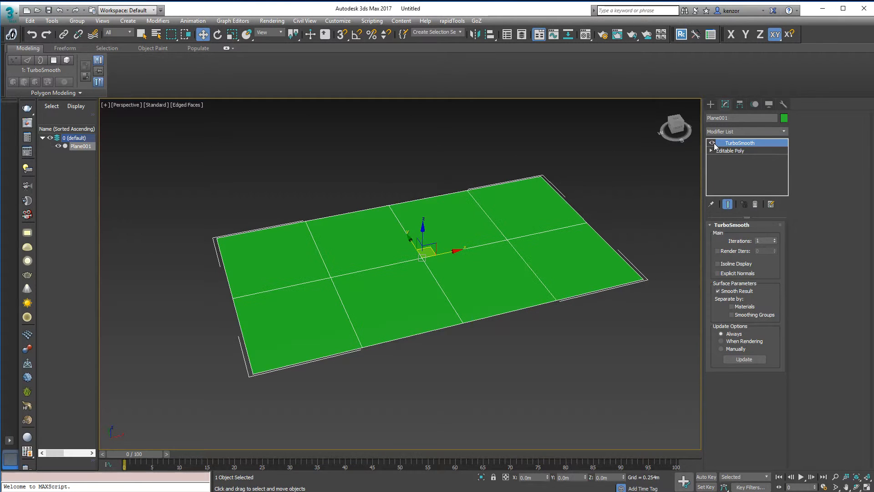
middle_click_drag(585, 176, 609, 172, "alt")
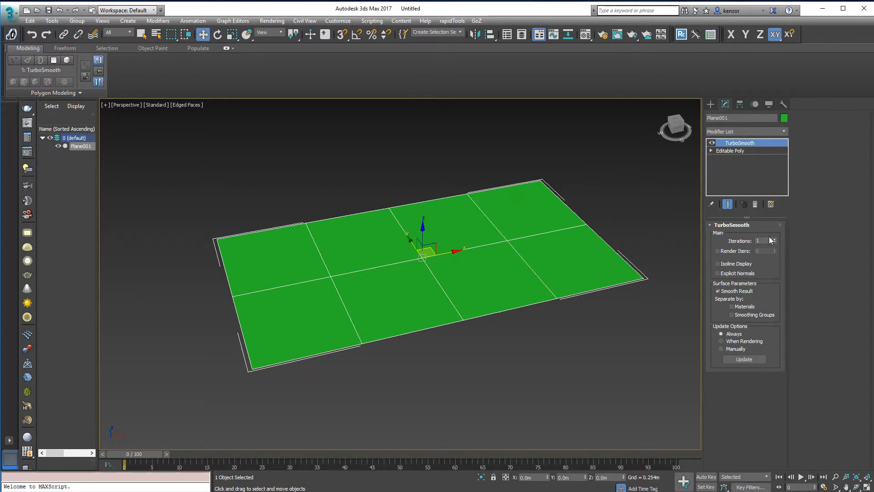
middle_click_drag(640, 217, 628, 210, "alt")
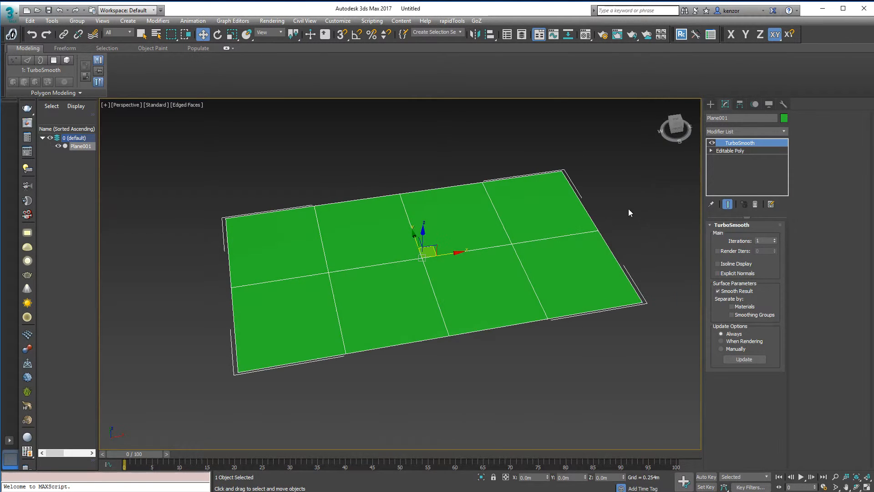
Raise the TurboSmooth iterations to 5 to subdivide the plane much more densely
left_click(774, 239)
left_click(774, 239)
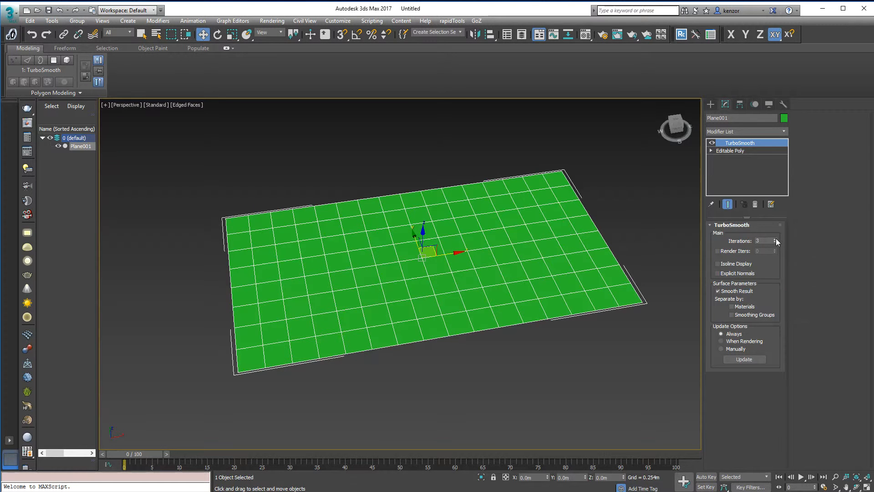
left_click(775, 240)
left_click(775, 239)
middle_click_drag(631, 214, 633, 189, "alt")
Enter the Editable Poly's vertex level and keep the smoothed end result displayed while editing
left_click(711, 151)
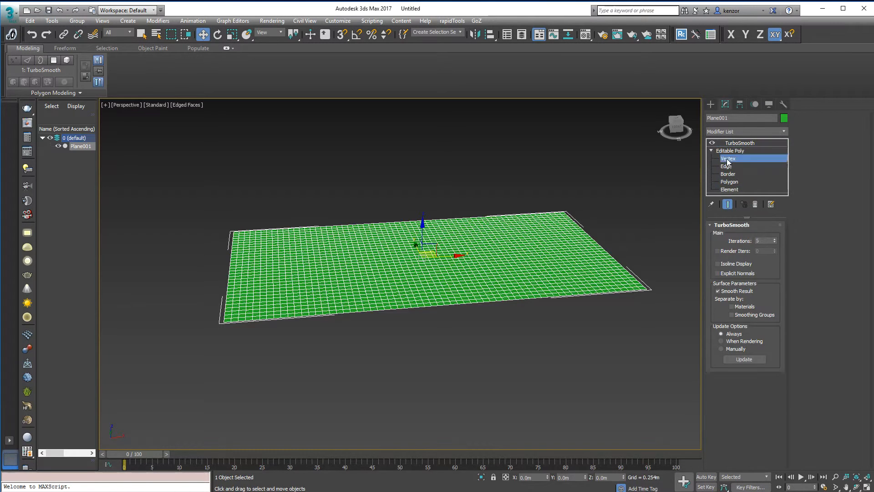
left_click(728, 158)
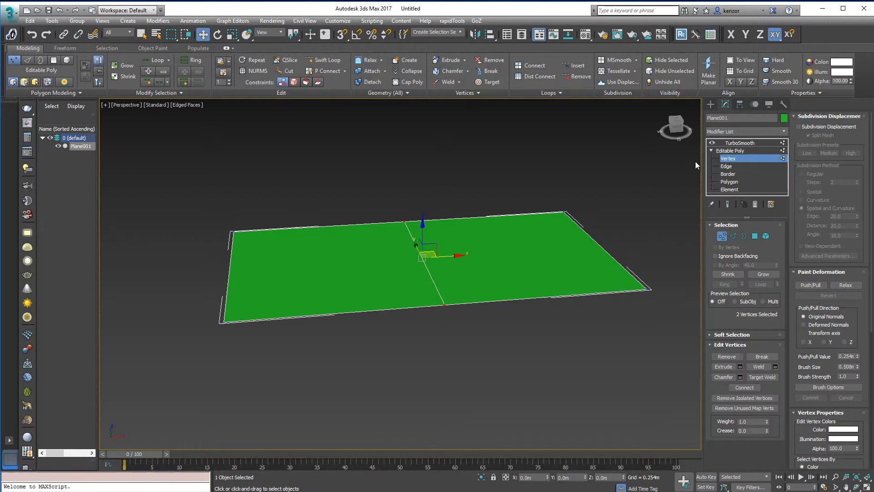
left_click(728, 205)
left_click(728, 206)
left_click(772, 152)
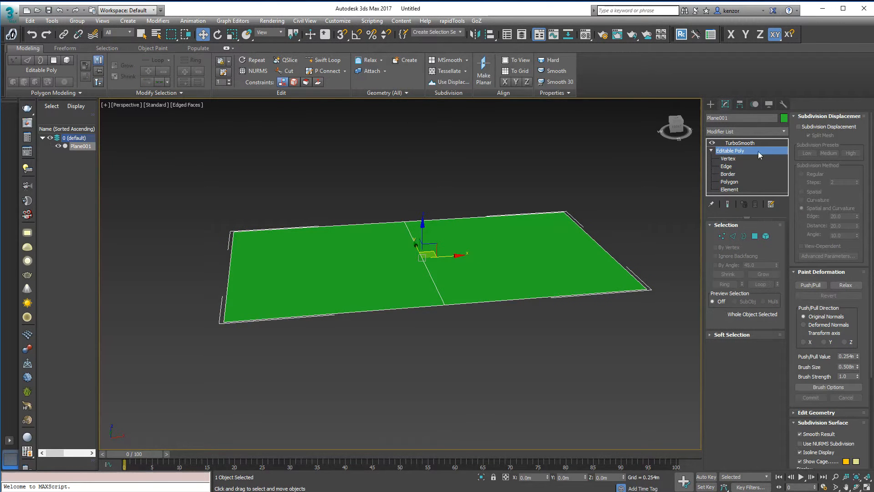
left_click(733, 158)
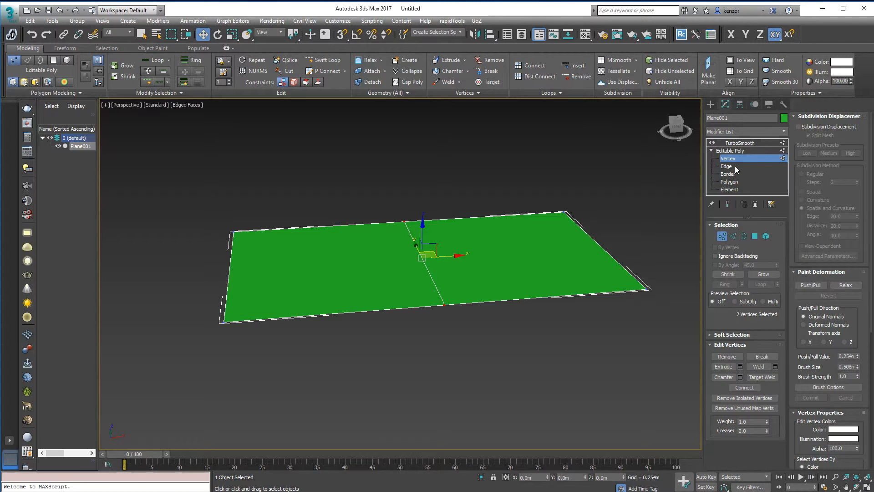
left_click(729, 205)
middle_click_drag(573, 198, 559, 184, "alt")
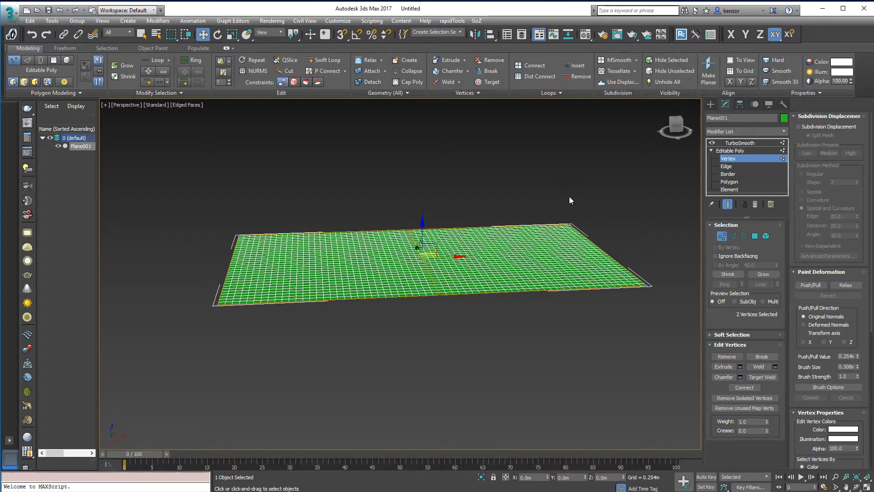
Hide the edged faces and fold half of the plane straight down by moving its end vertices to about X 0.02 m, Z -0.91 m
key("F4")
left_click_drag(251, 298, 257, 317)
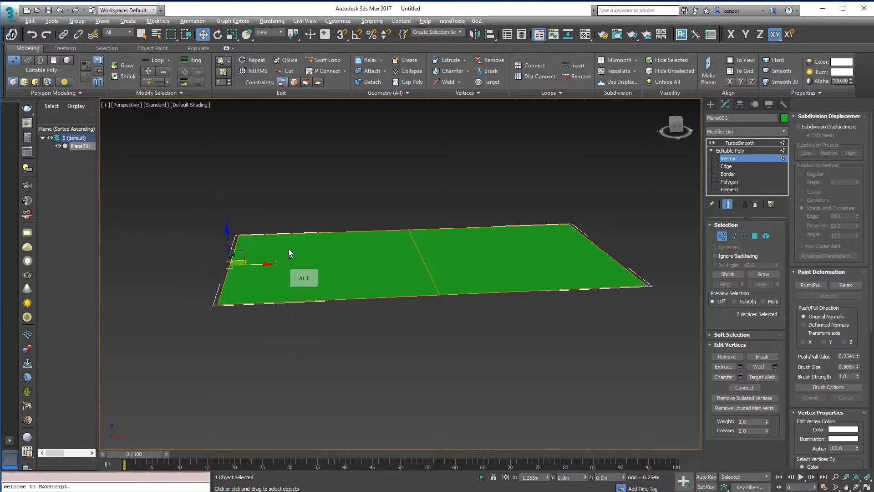
middle_click_drag(290, 251, 290, 231, "alt")
left_click_drag(240, 254, 417, 391)
middle_click_drag(361, 252, 362, 216, "alt")
left_click_drag(358, 351, 377, 350)
middle_click_drag(380, 297, 528, 230, "alt")
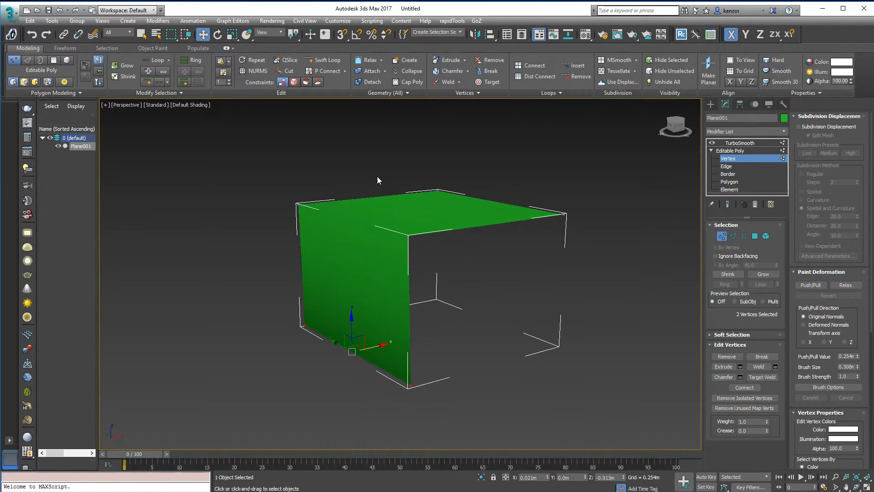
Set the viewport shading to Facets and toggle the end result display to compare the bend with and without TurboSmooth
left_click(201, 108)
left_click(200, 124)
middle_click_drag(509, 191, 599, 190, "alt")
left_click(729, 205)
left_click(728, 205)
left_click(728, 204)
left_click(728, 205)
left_click(727, 204)
Add a Swift Loop edge across the horizontal face near the fold
middle_click_drag(630, 227, 606, 234, "alt")
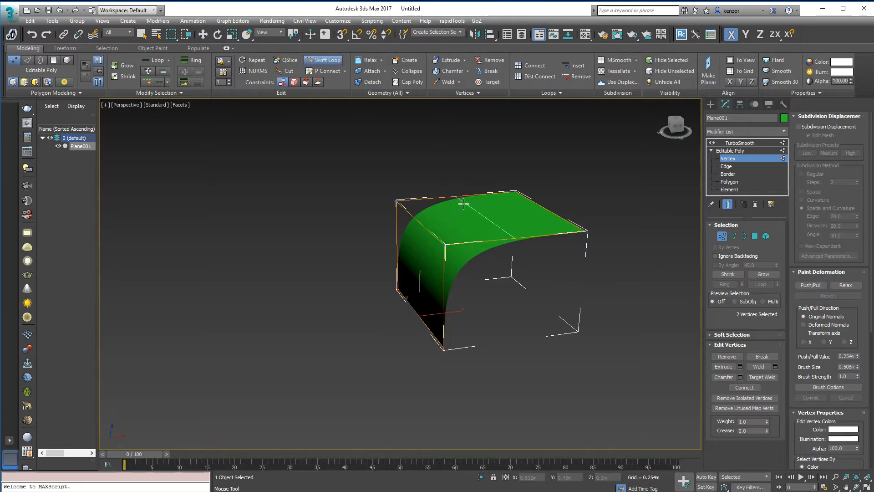
mouse_move(441, 214)
middle_mouse_down("alt")
mouse_move(444, 195)
mouse_move(427, 160)
mouse_move(426, 202)
mouse_move(438, 201)
middle_mouse_up("alt")
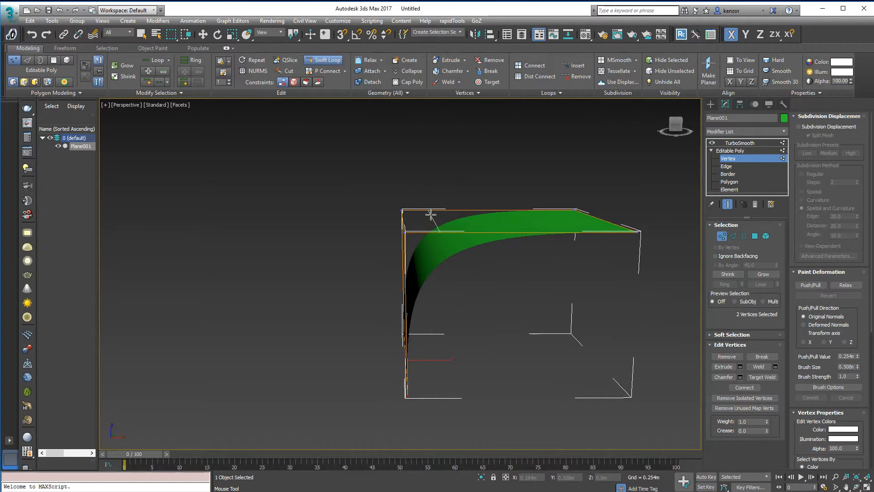
left_click(431, 215)
middle_click_drag(439, 193, 444, 171, "alt")
Slide the new loop's vertices along X toward the fold in the front view to tighten the bend
key("f")
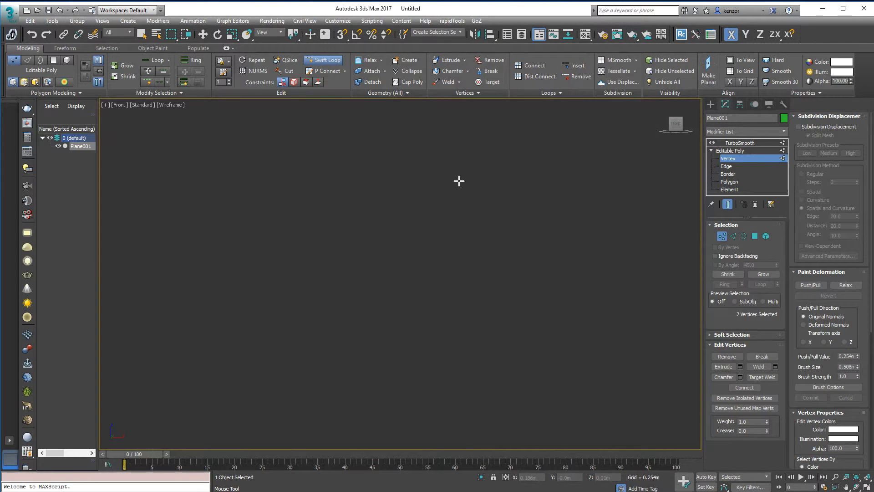
middle_click_drag(456, 181, 387, 262, "ctrl+alt")
middle_click_drag(387, 262, 354, 242)
key("w")
middle_click_drag(358, 212, 397, 207)
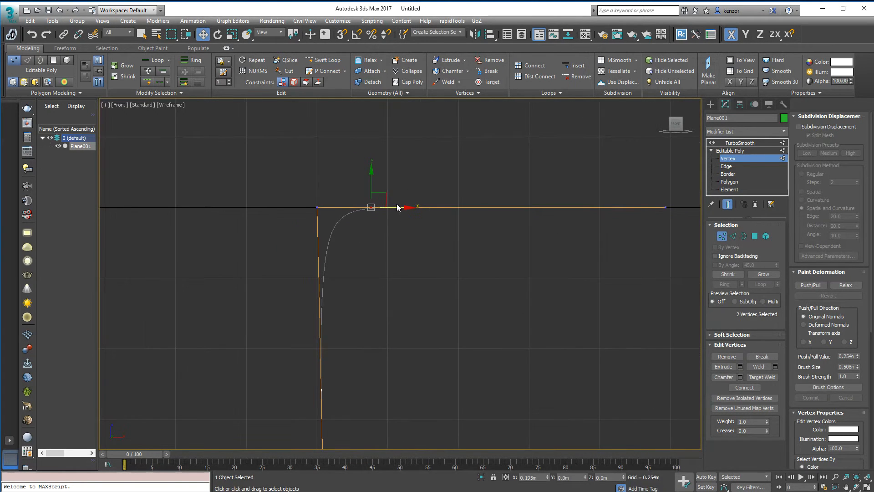
left_click_drag(396, 207, 352, 208)
Show the surface shaded, add a Swift Loop edge across the vertical face, and adjust its height just below the fold
mouse_move(349, 209)
middle_mouse_down("alt")
mouse_move(389, 190)
mouse_move(414, 195)
mouse_move(387, 203)
middle_mouse_up("alt")
key("F3")
mouse_move(364, 206)
left_mouse_down()
mouse_move(599, 178)
mouse_move(377, 219)
left_mouse_up()
middle_click_drag(377, 218, 411, 203, "alt")
left_click(333, 64)
middle_click_drag(392, 284, 335, 246, "alt")
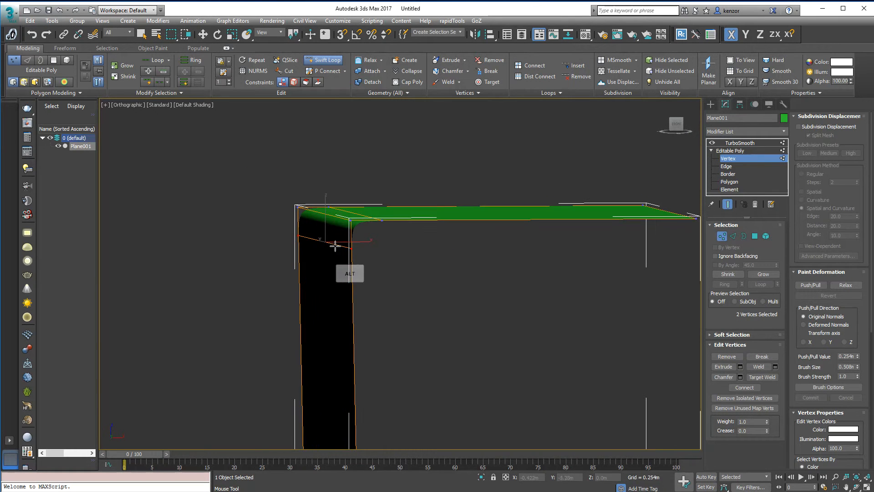
right_click(387, 254)
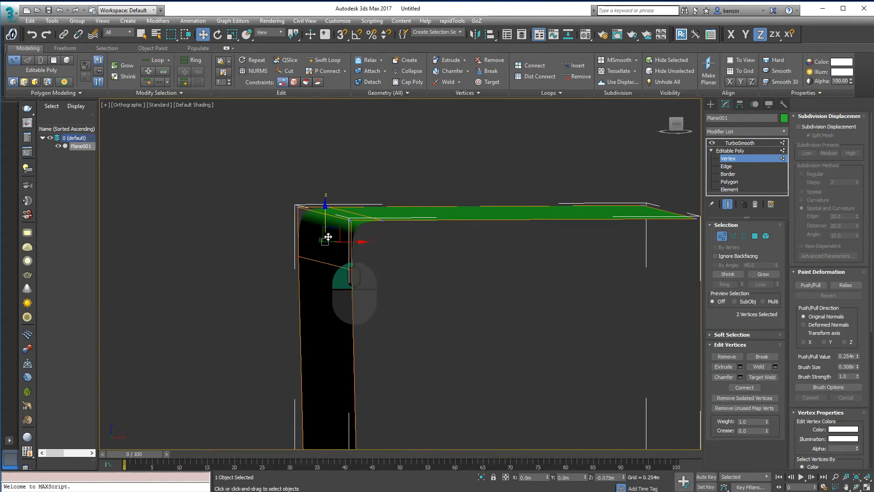
middle_click_drag(326, 242, 325, 257, "ctrl+alt")
Review the sharpened bend and undo both support loops beside the fold
middle_click_drag(380, 200, 515, 171, "alt")
middle_click_drag(571, 212, 511, 219, "alt")
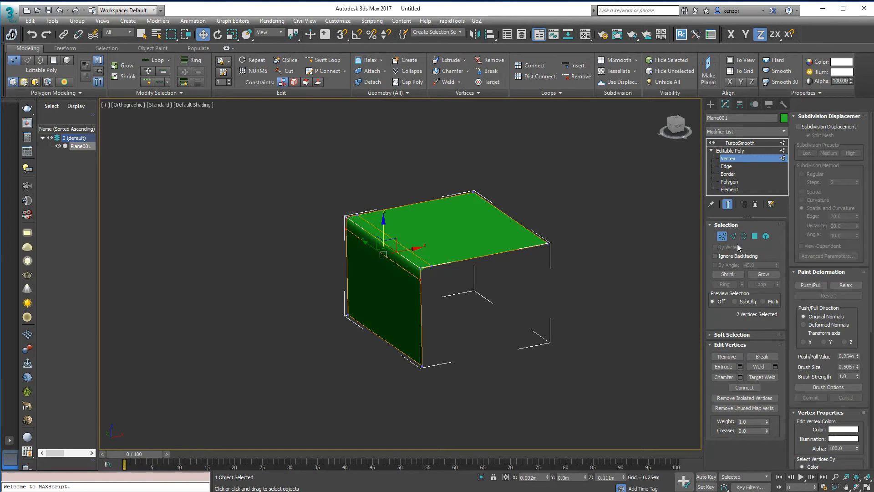
key("ctrl+z")
key("ctrl+z")
key("ctrl+z")
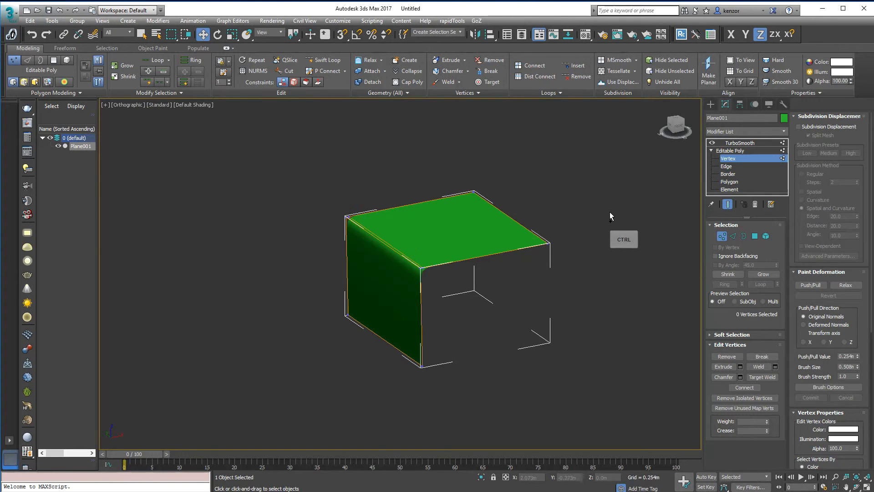
key("ctrl+z")
Extrude the vertical face's front side edge along X to about 1.26 m to form a third wall under the horizontal face
left_click(732, 236)
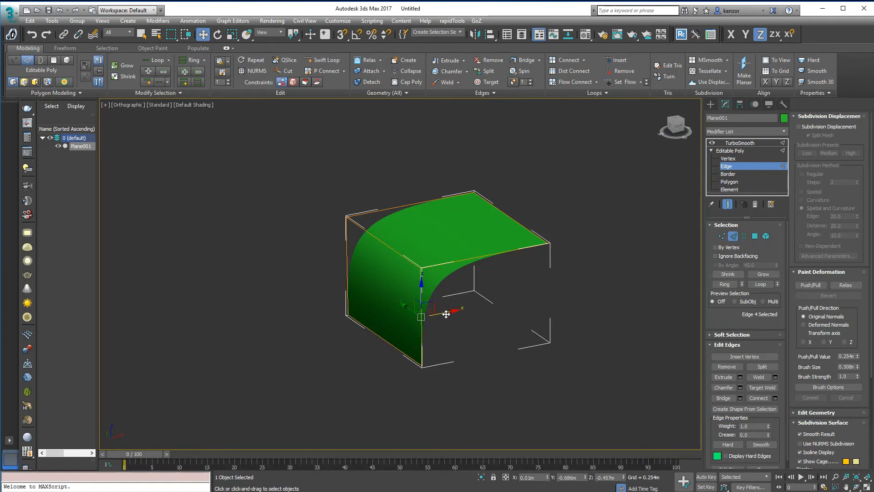
left_click_drag(443, 314, 571, 299, "shift")
middle_click_drag(571, 191, 523, 189)
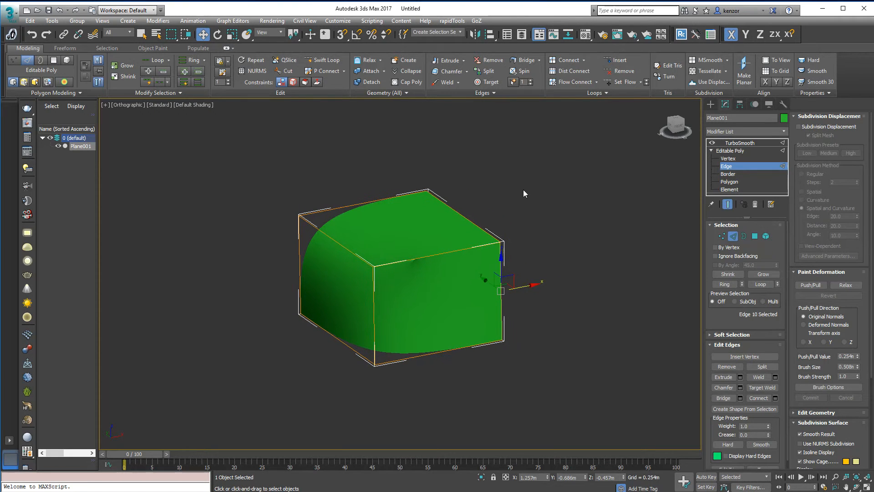
Weld the two overlapping vertices where the new wall's far upper corner meets the horizontal face
left_click(722, 237)
left_click_drag(482, 216, 513, 256)
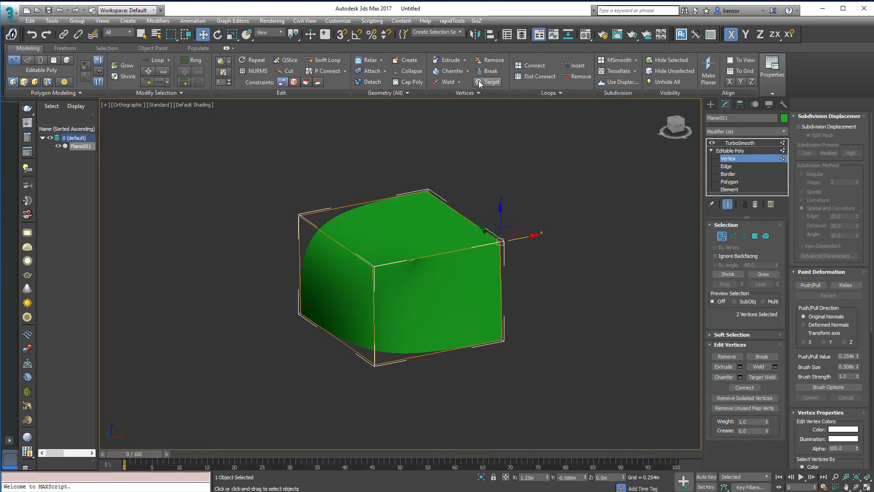
left_click(448, 82)
middle_click_drag(547, 214, 612, 197, "alt")
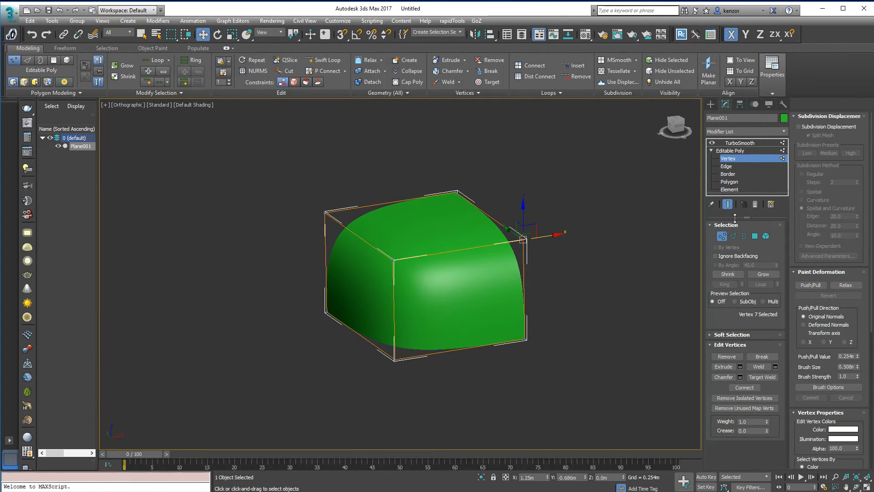
middle_click_drag(659, 244, 664, 244)
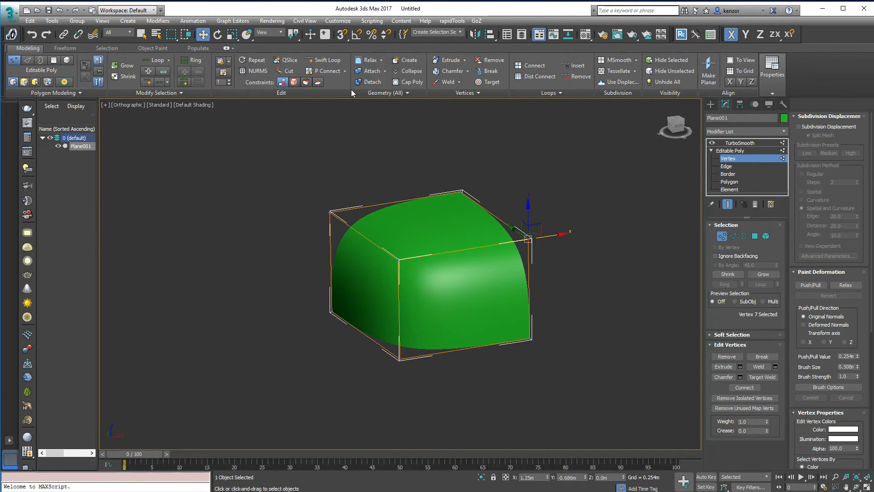
Add Swift Loop support edges on the side walls close to the block's front corner
left_click(331, 61)
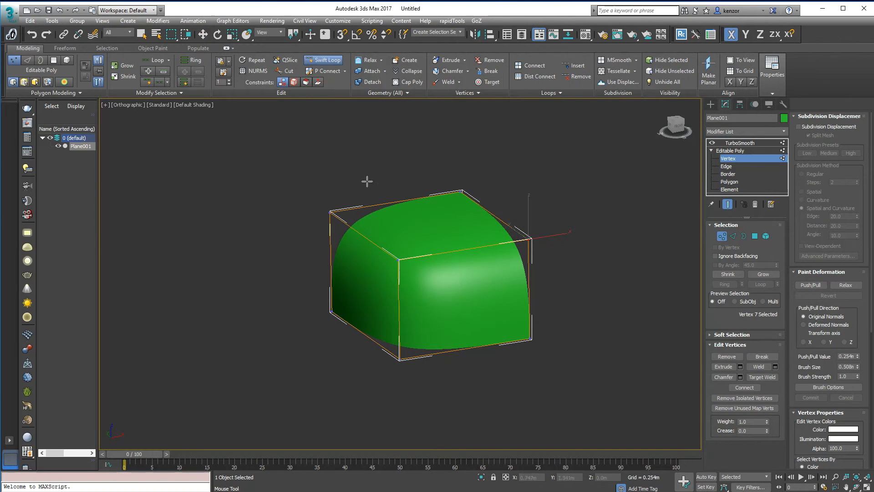
left_click(400, 267)
middle_click_drag(414, 245, 456, 191, "alt")
middle_click_drag(397, 260, 395, 281, "alt")
left_click(387, 281)
Add another Swift Loop support edge across the block's horizontal face near the corner
middle_click_drag(417, 230, 448, 260, "alt")
scroll(474, 215, "up", 4)
middle_click_drag(451, 236, 522, 256)
left_click(399, 220)
middle_click_drag(417, 221, 360, 169, "alt")
Reshape the block's front corner by moving its loop vertices inward so the wall curves into a recess
key("w")
left_click_drag(358, 167, 385, 195)
middle_click_drag(385, 196, 390, 251, "alt")
key("ctrl+z")
left_click_drag(402, 178, 323, 200)
middle_click_drag(324, 200, 379, 250, "alt")
left_click_drag(379, 253, 325, 231)
middle_click_drag(377, 169, 348, 178, "alt")
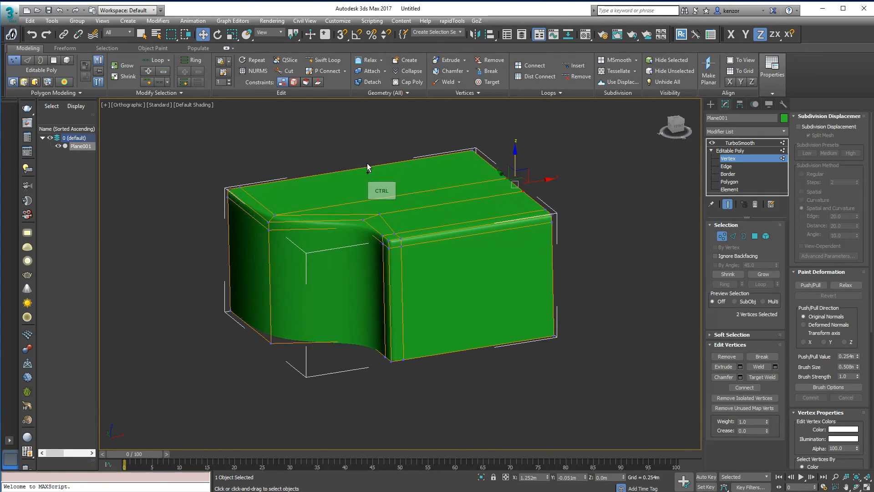
scroll(366, 162, "up", 2)
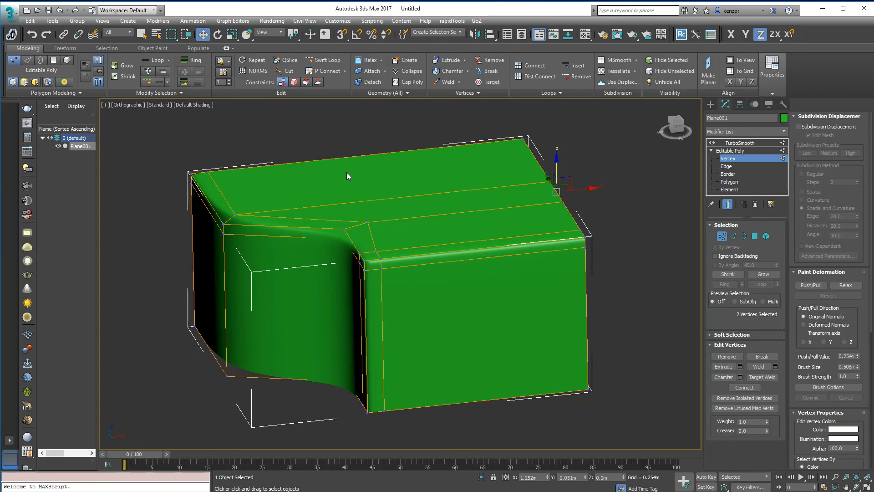
middle_click_drag(361, 176, 353, 200, "alt")
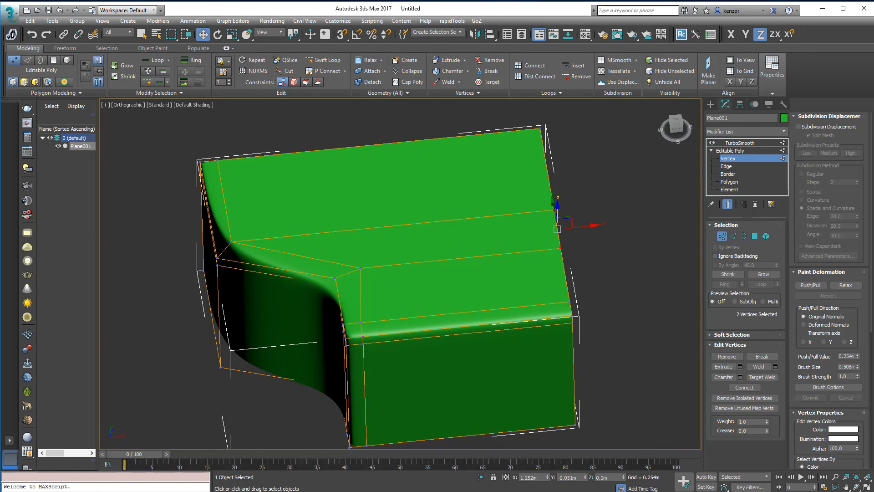